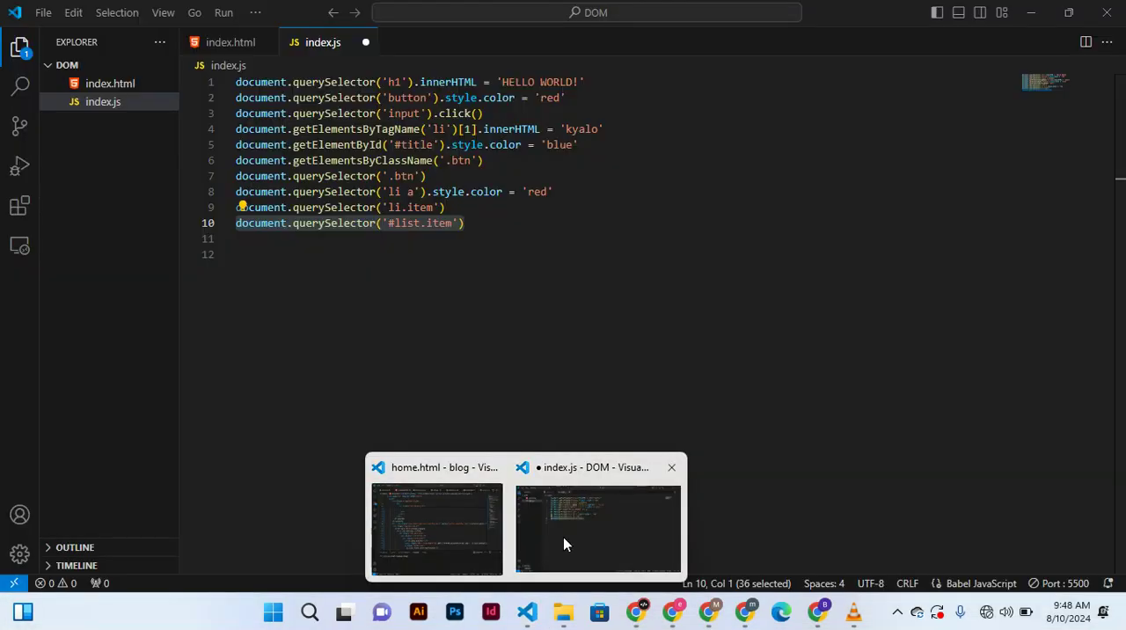
- Return to index.js in VS Code and place the cursor between '#list' and '.item' on line 10
{"action": "left_click", "coordinate": [563, 536]}
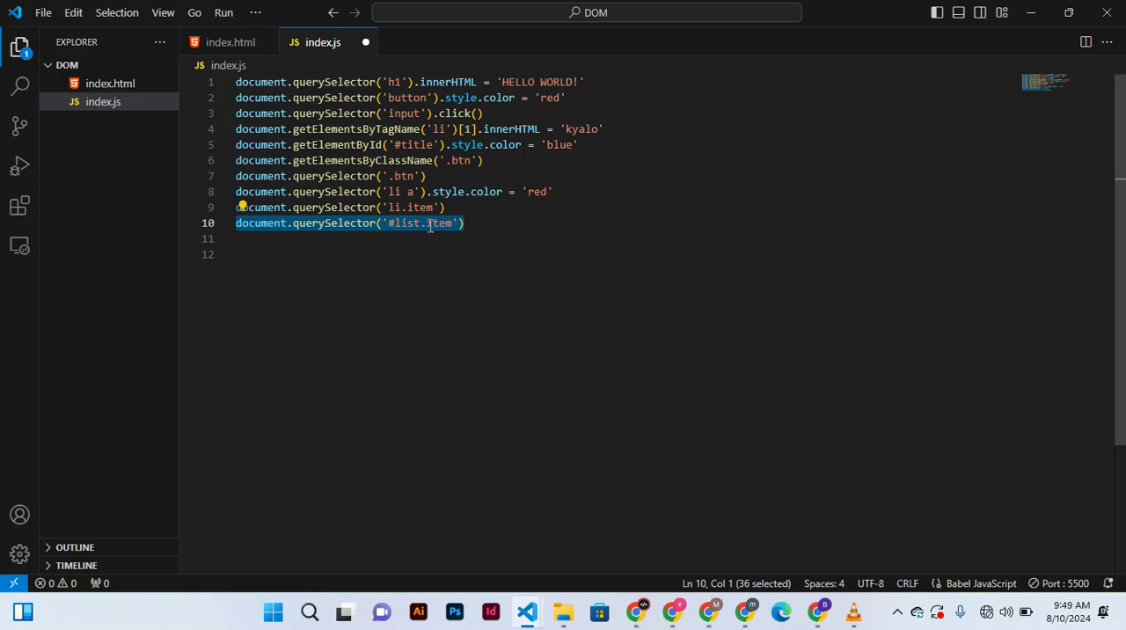
{"action": "left_click", "coordinate": [422, 226]}
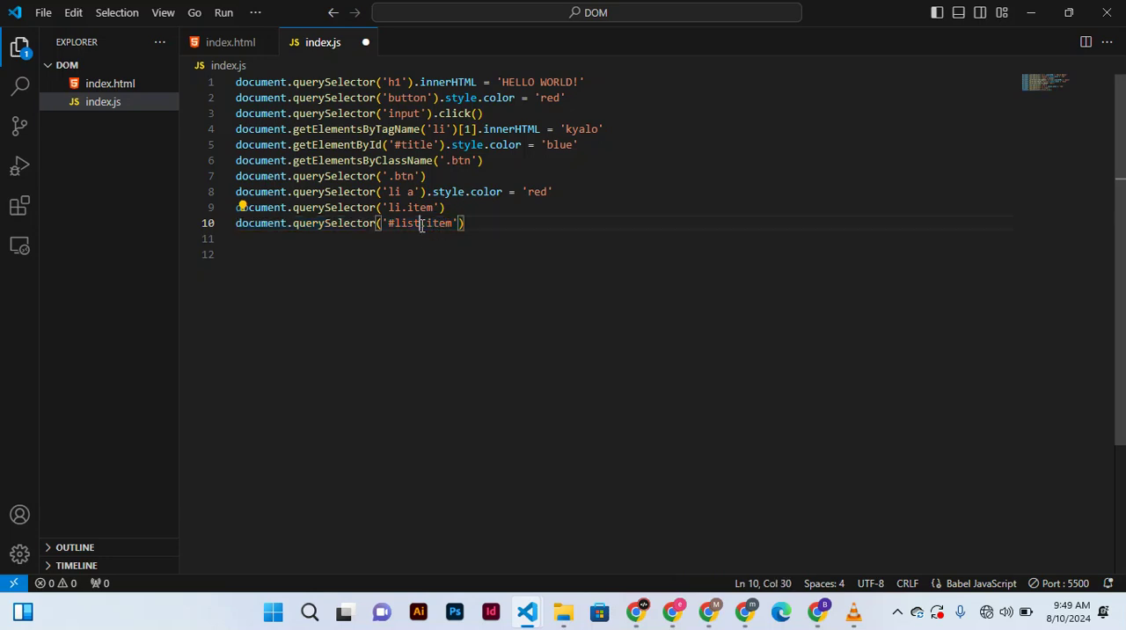
{"action": "type", "text": "."}
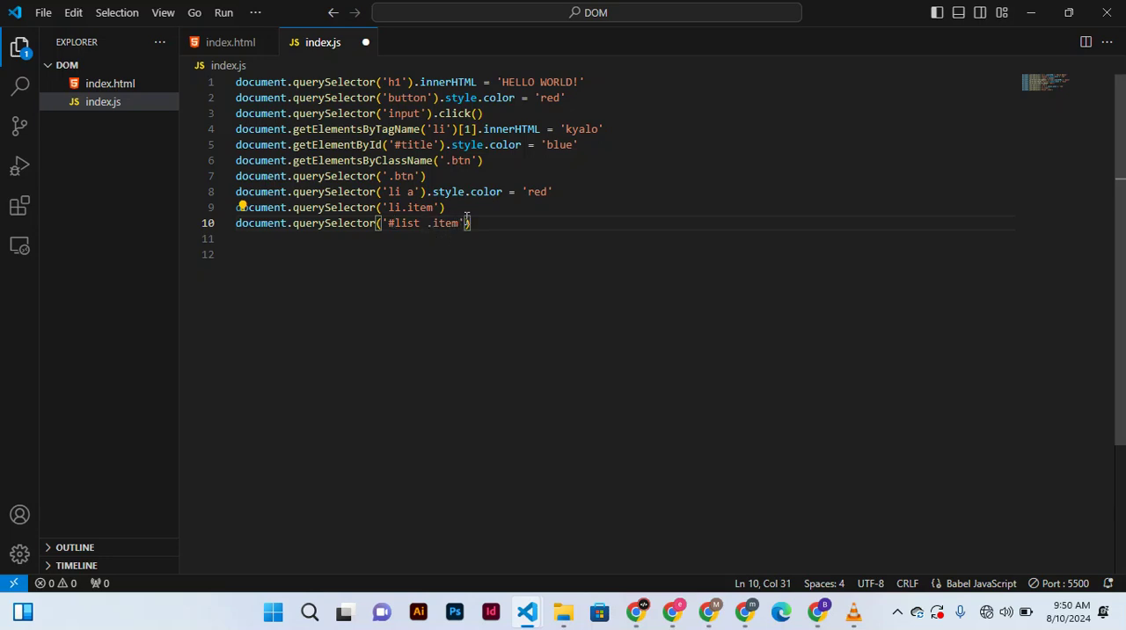
- Select all of line 10, which now reads querySelector('#list .item')
{"action": "left_click_drag", "start_coordinate": [478, 224], "coordinate": [231, 232]}
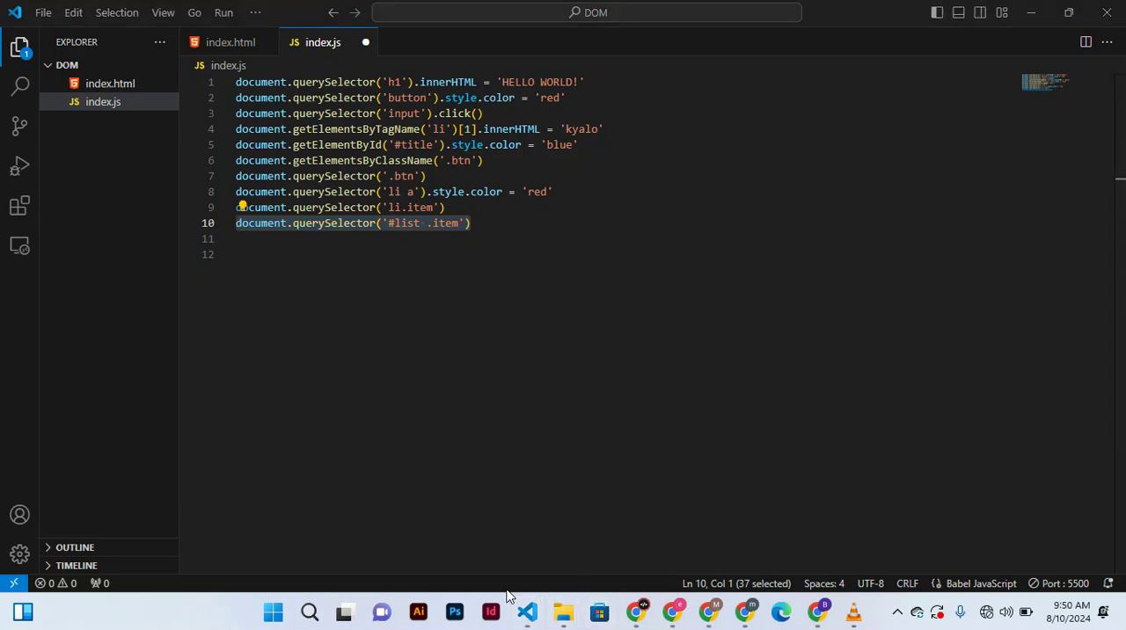
- Run document.querySelector('#list .item') in the Chrome console, returning the li.item element
{"action": "mouse_move", "coordinate": [635, 612]}
{"action": "left_click", "coordinate": [646, 618]}
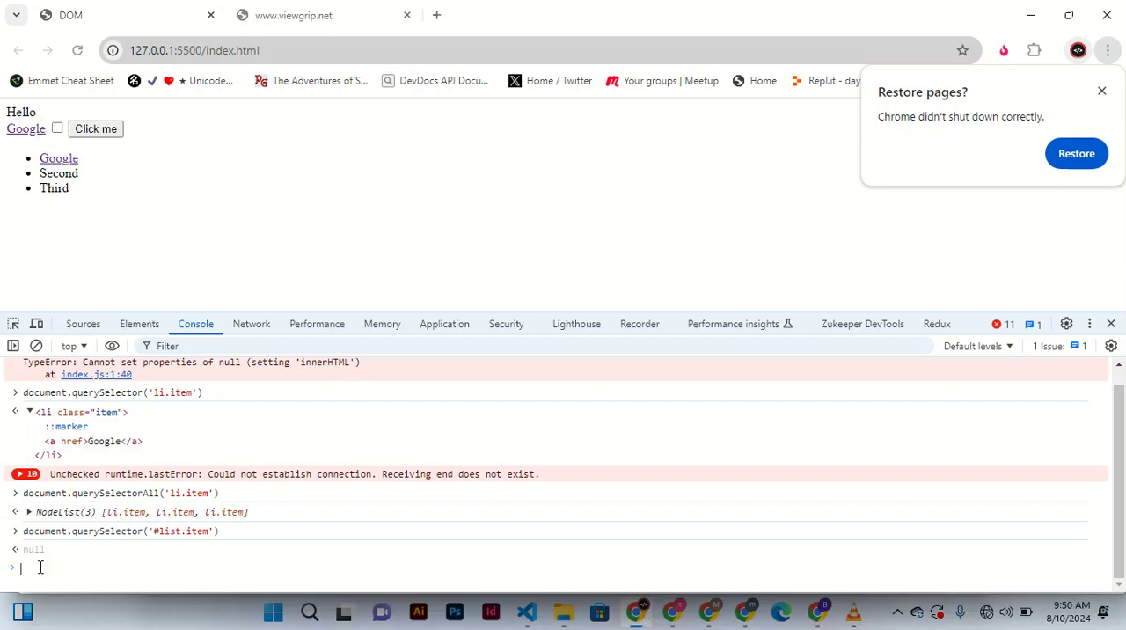
{"action": "type", "text": "document.querySelector('#list .item')"}
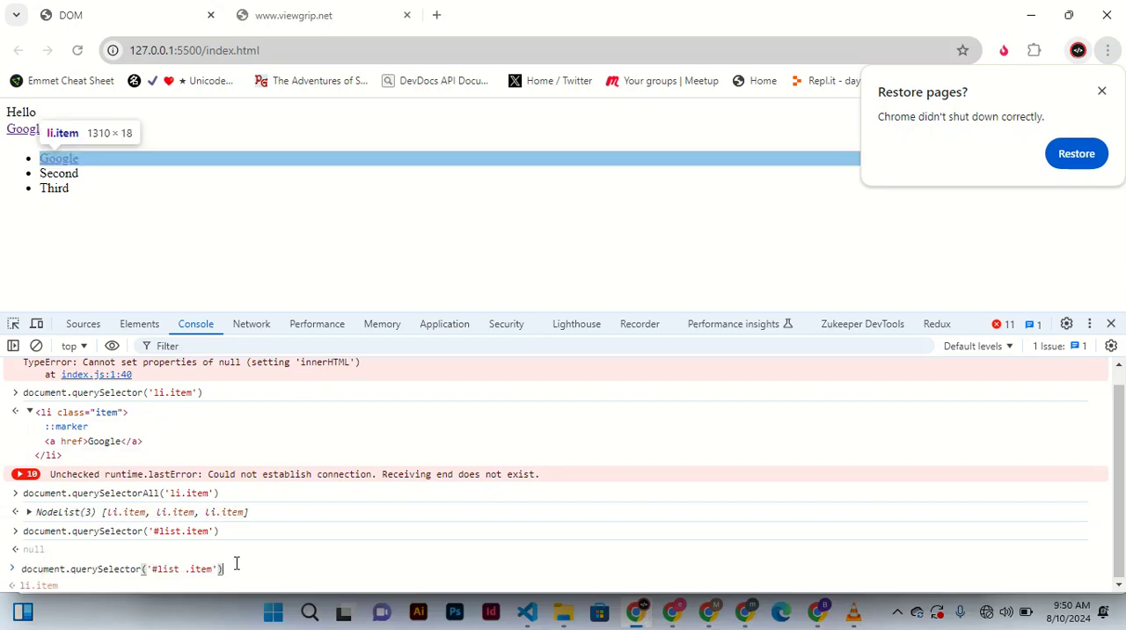
{"action": "key", "text": "Return"}
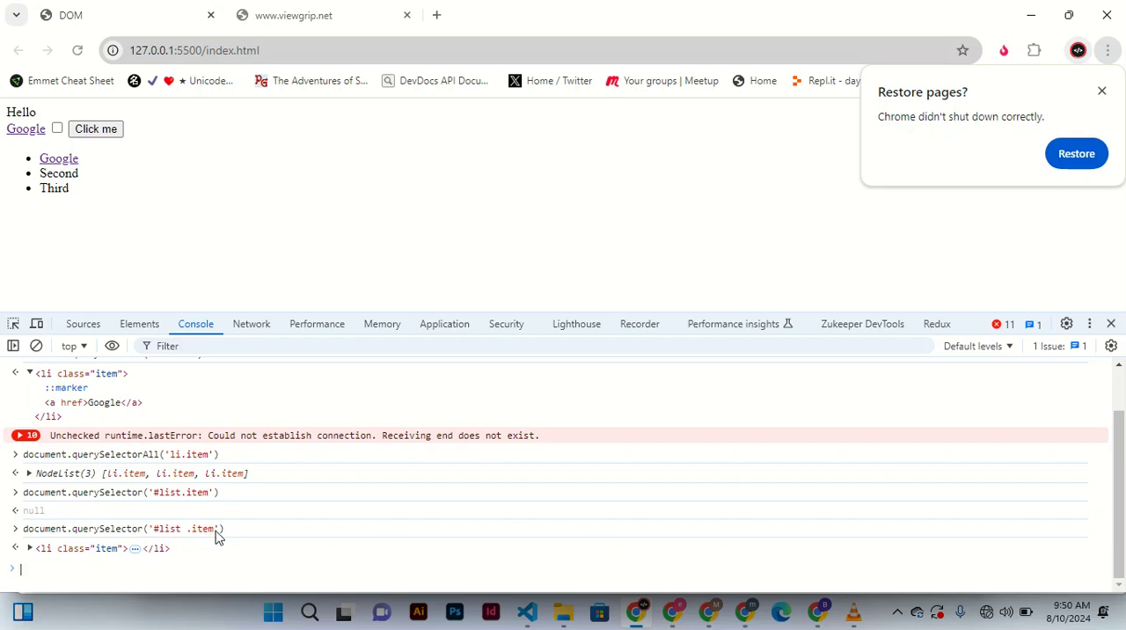
- Expand the returned <li class="item"> result in the console to inspect its contents
{"action": "left_click", "coordinate": [29, 548]}
{"action": "scroll", "coordinate": [198, 539], "scroll_direction": "down", "scroll_amount": 1}
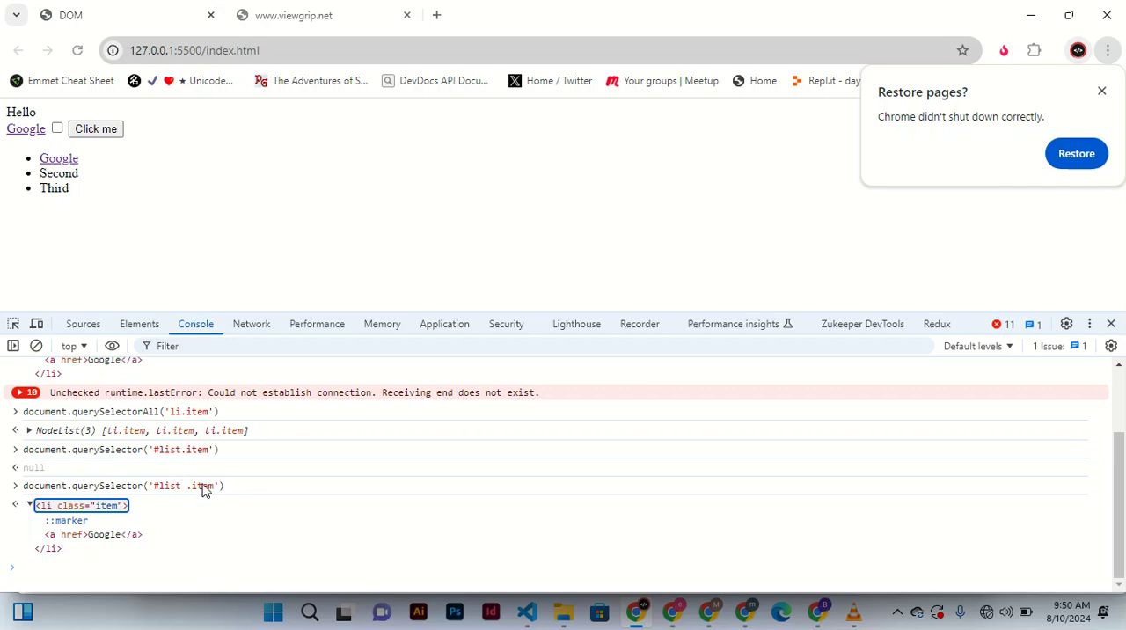
{"action": "scroll", "coordinate": [203, 497], "scroll_direction": "up", "scroll_amount": 1}
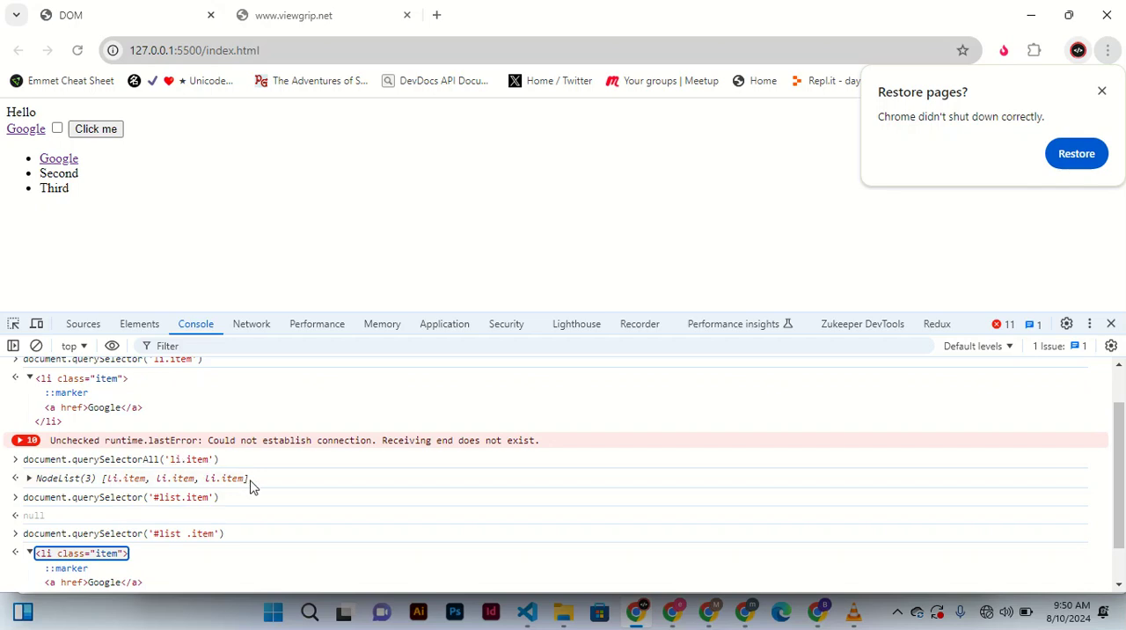
{"action": "scroll", "coordinate": [251, 486], "scroll_direction": "down", "scroll_amount": 1}
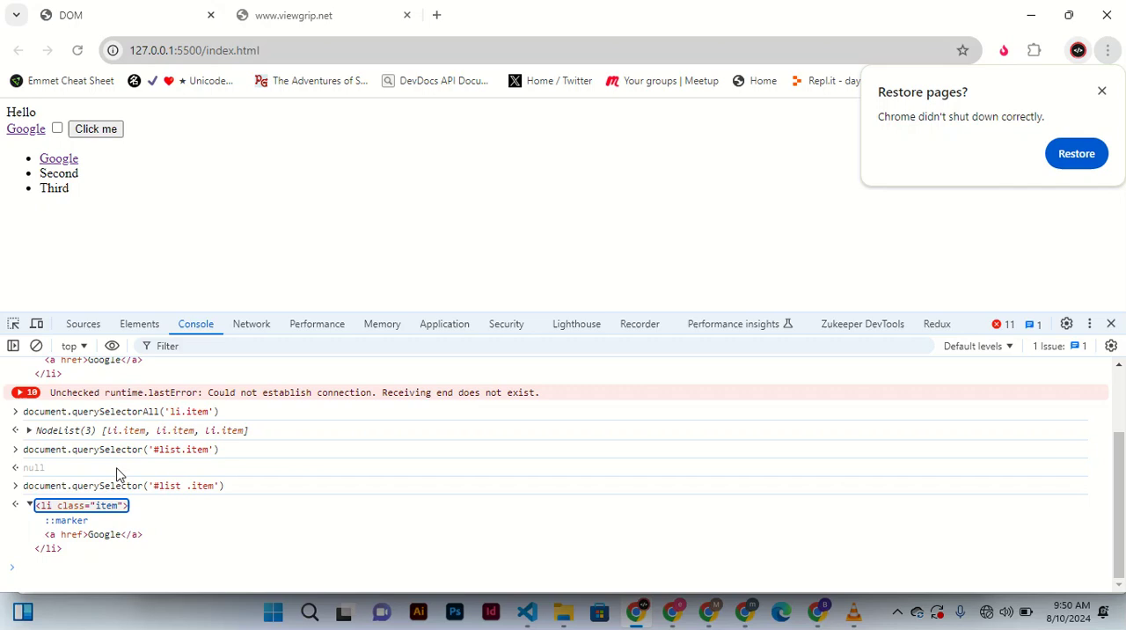